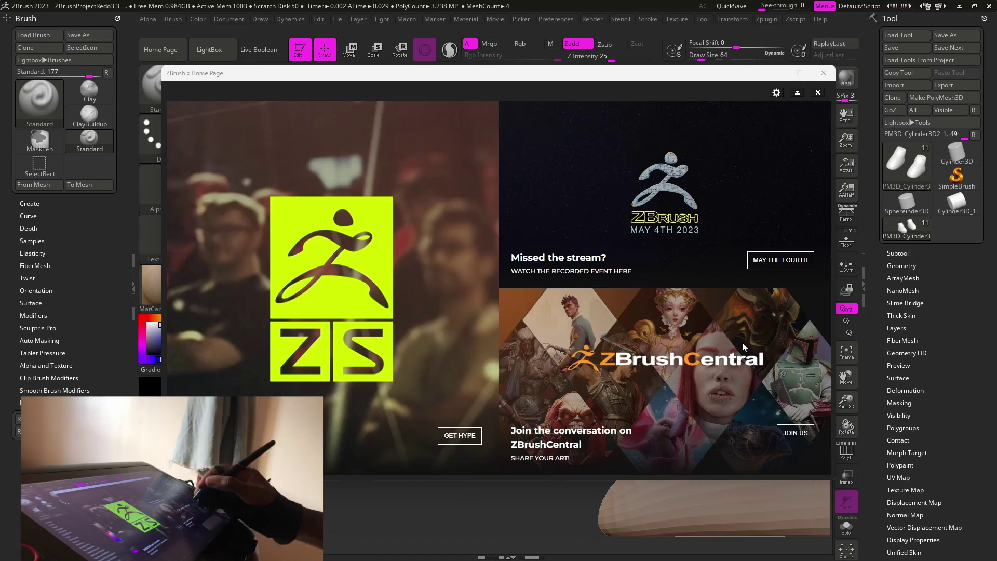
Close the LightBox browser and frame the character with a close view of the skates.
left_click(818, 93)
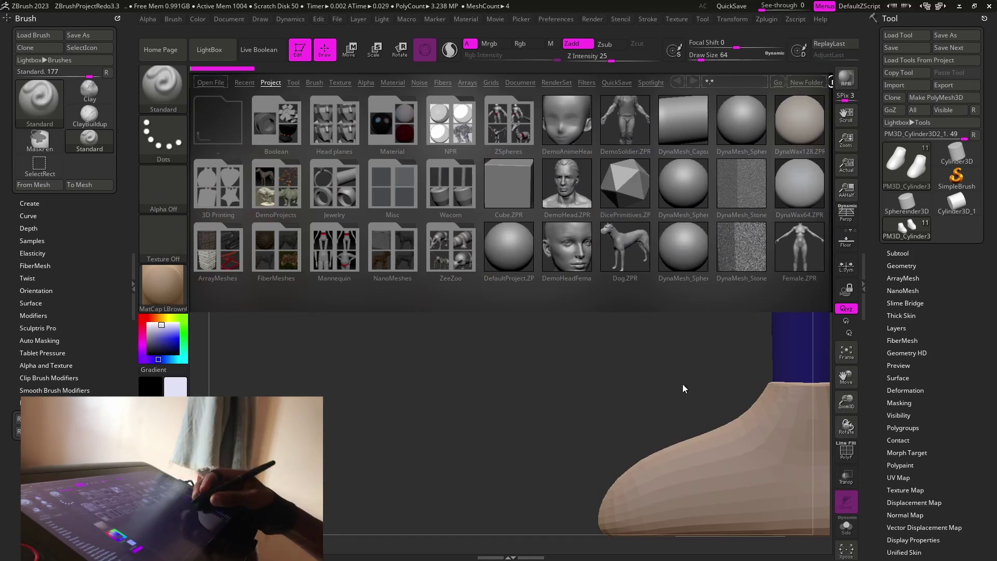
key("comma")
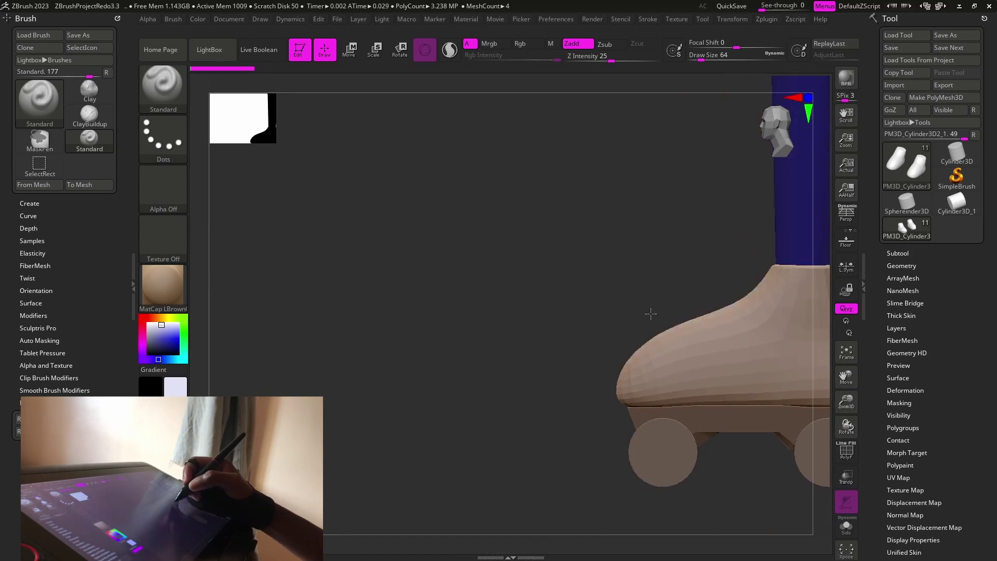
mouse_move(666, 287)
right_mouse_down()
mouse_move(662, 396)
mouse_move(598, 354)
mouse_move(838, 366)
right_mouse_up()
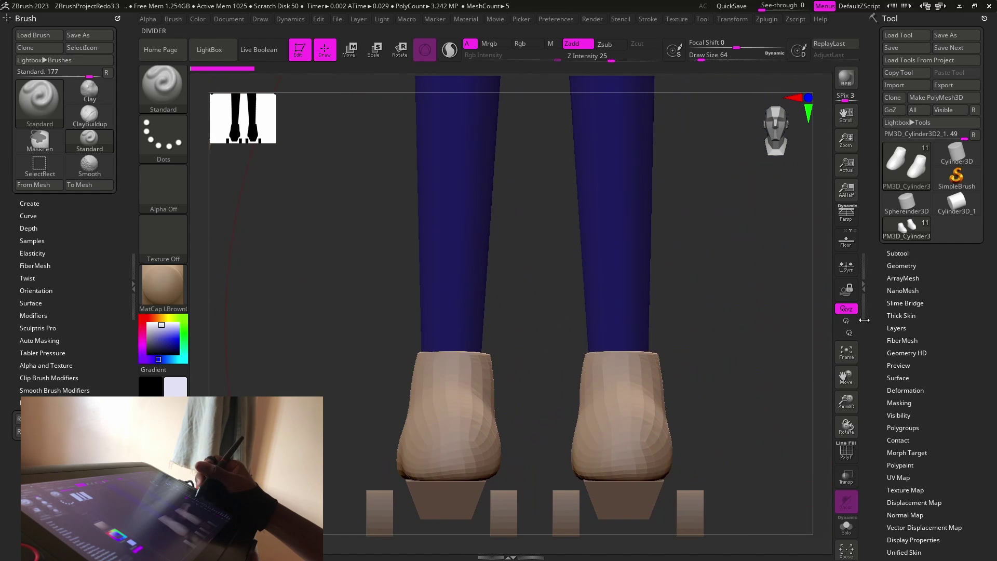
left_click(846, 352)
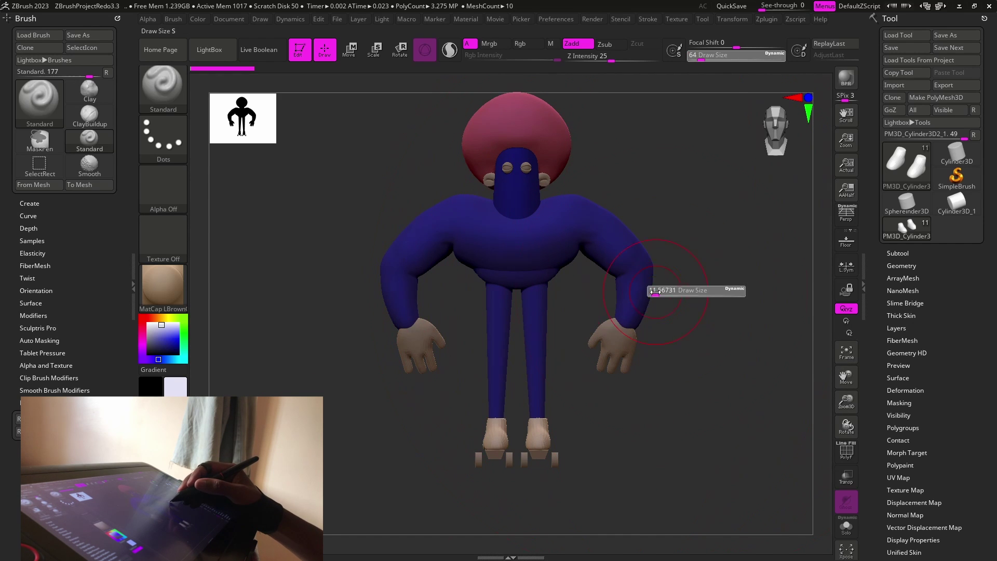
mouse_move(545, 426)
right_mouse_down()
mouse_move(661, 323)
mouse_move(598, 314)
right_mouse_up()
Make the skate boots the active subtool and settle on a front view of the whole character.
left_click(661, 322, "alt")
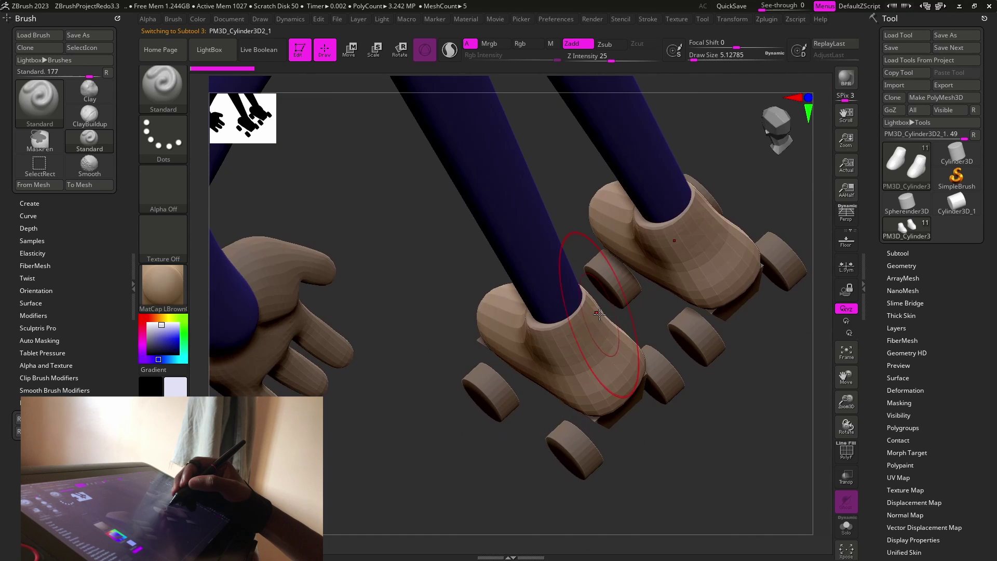
key("ctrl")
right_click_drag(674, 429, 705, 364)
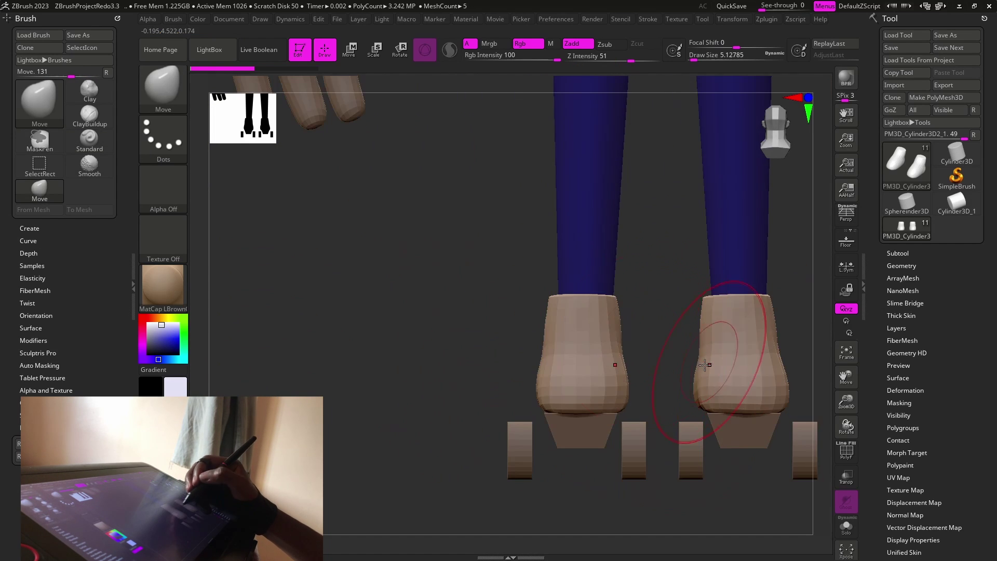
right_click_drag(624, 331, 689, 371, "alt")
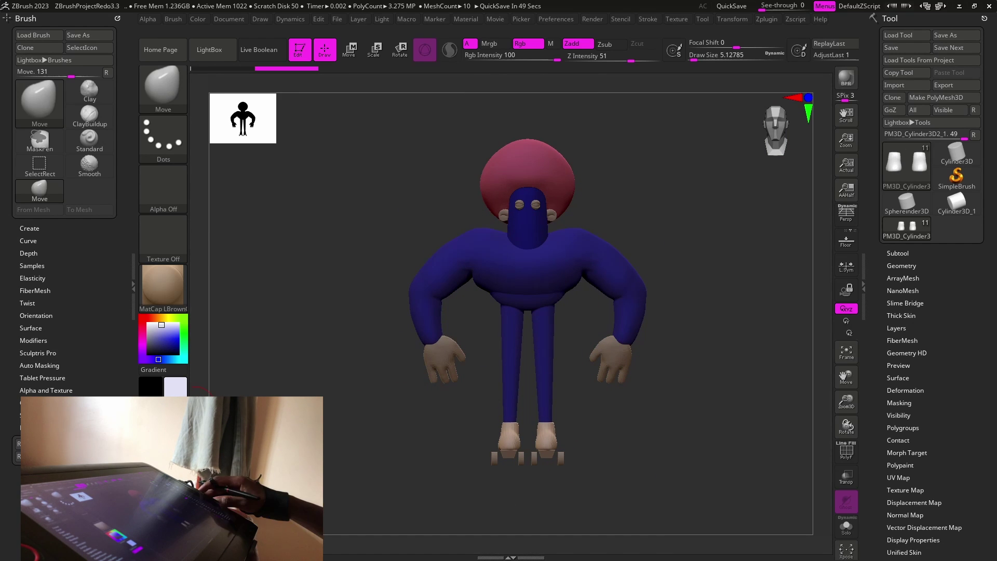
Append a Cube3D primitive as a new subtool on the character.
left_click(903, 253)
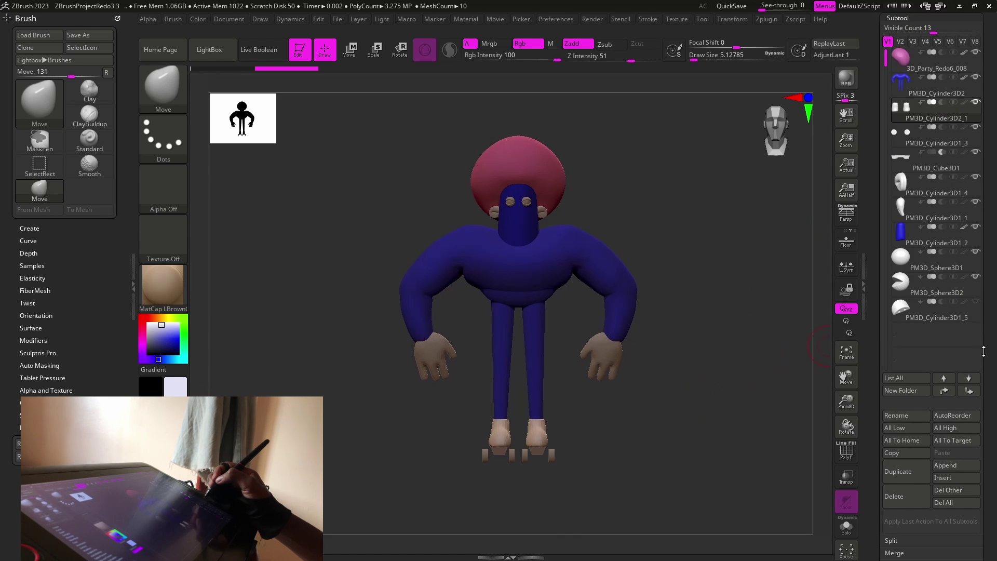
left_click(956, 466)
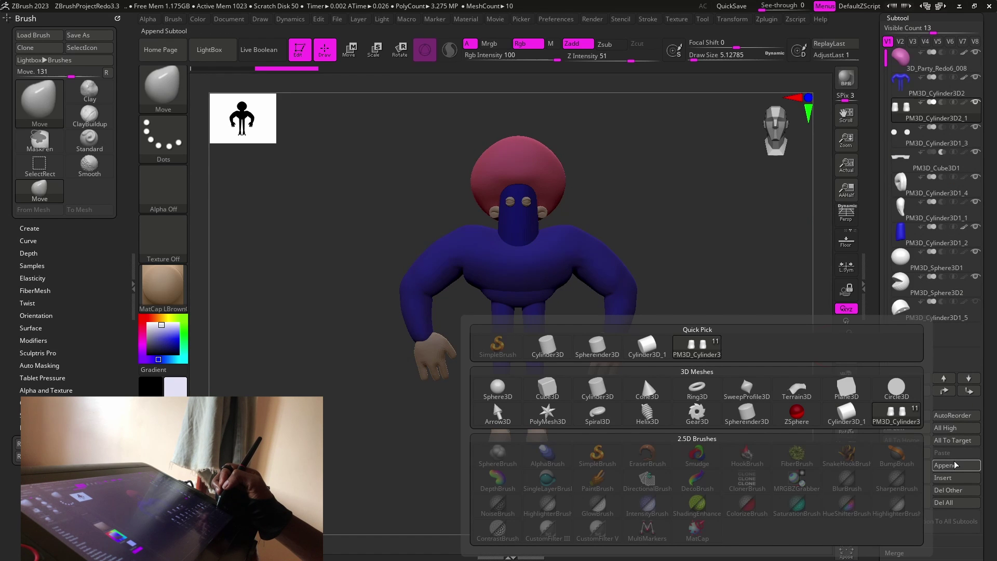
left_click(896, 413)
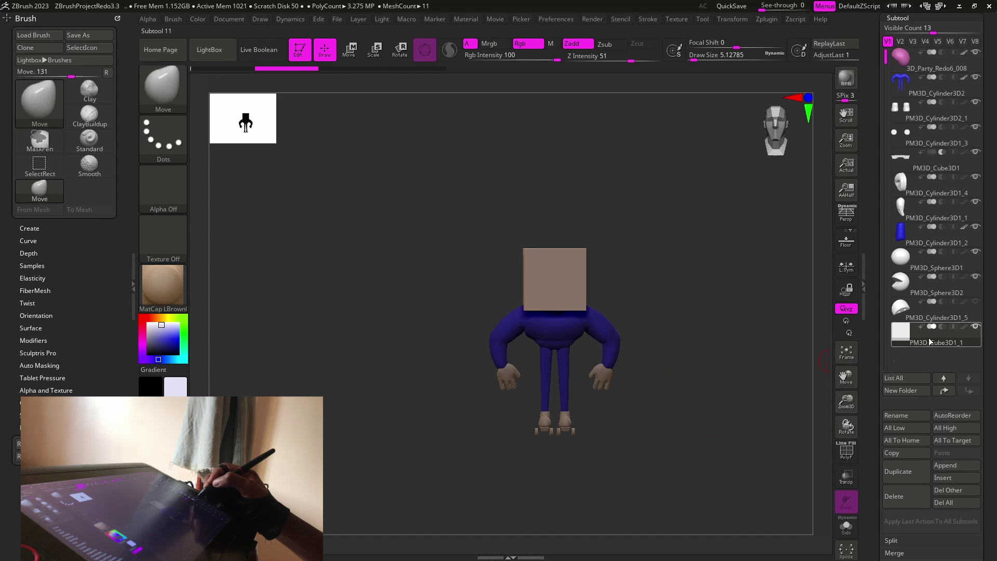
Scale the appended cube down with the Transpose gizmo and move it toward the legs.
right_click_drag(701, 350, 592, 327)
key("w")
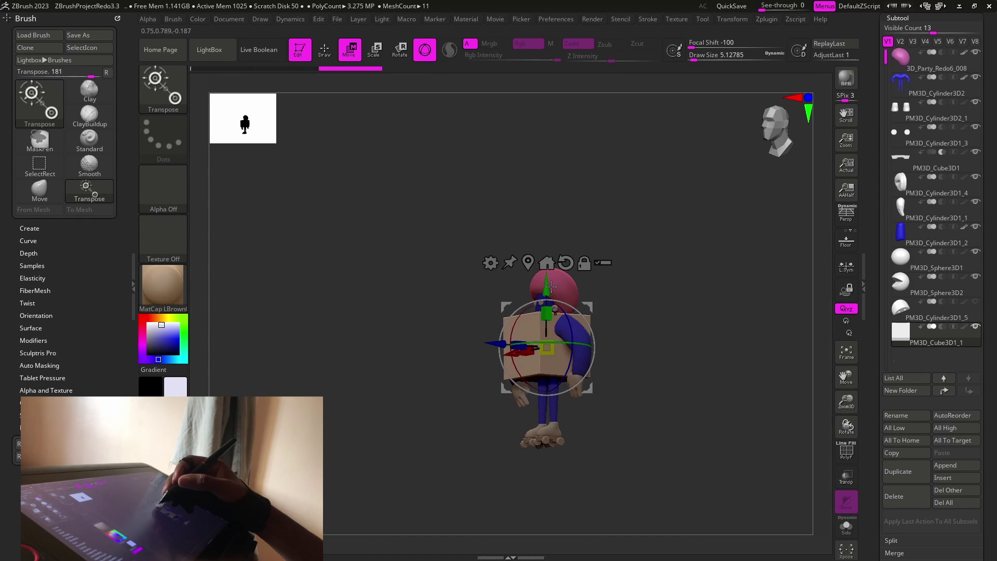
left_click_drag(970, 468, 970, 288)
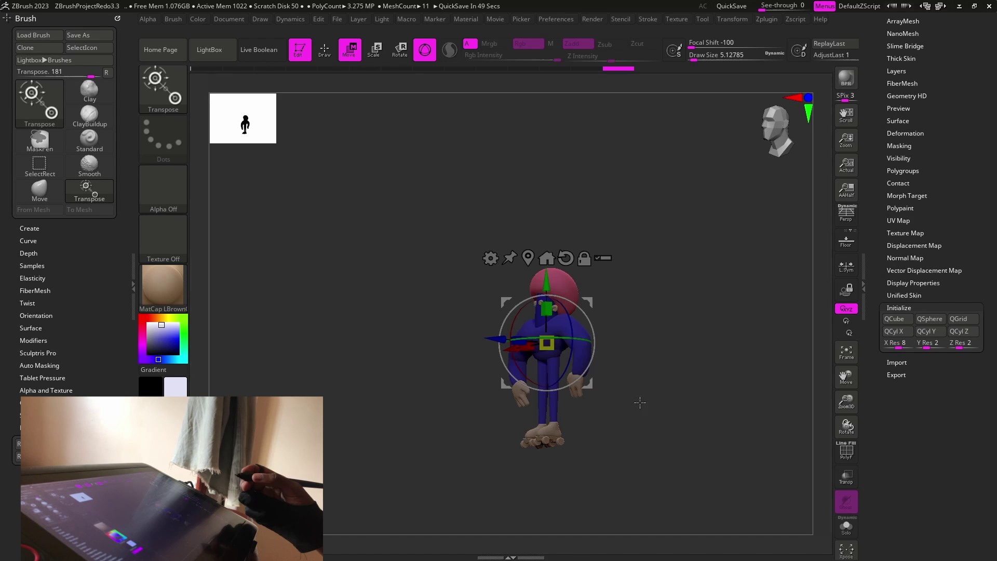
right_click_drag(633, 173, 658, 440)
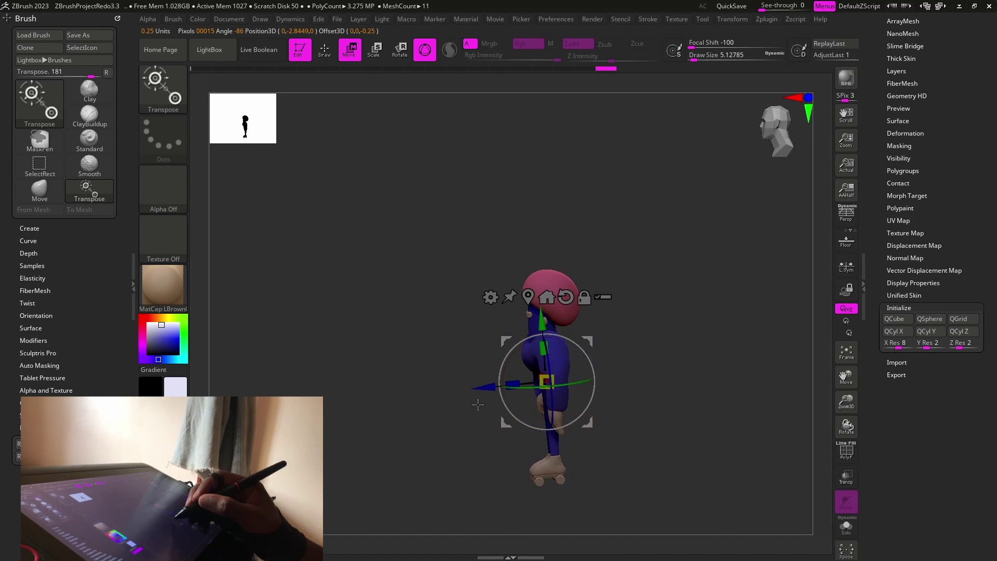
right_click_drag(658, 440, 543, 370)
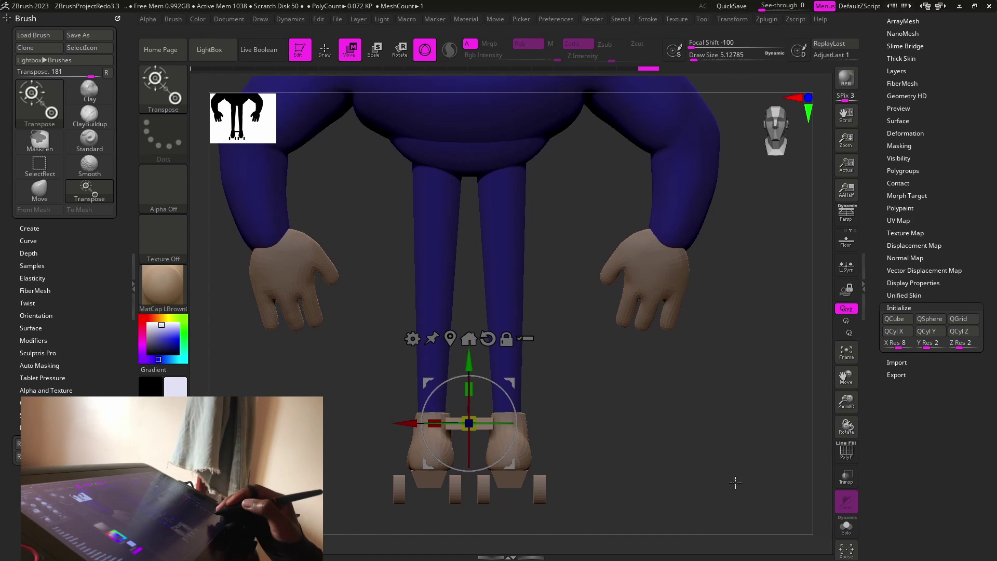
left_click_drag(912, 94, 911, 254)
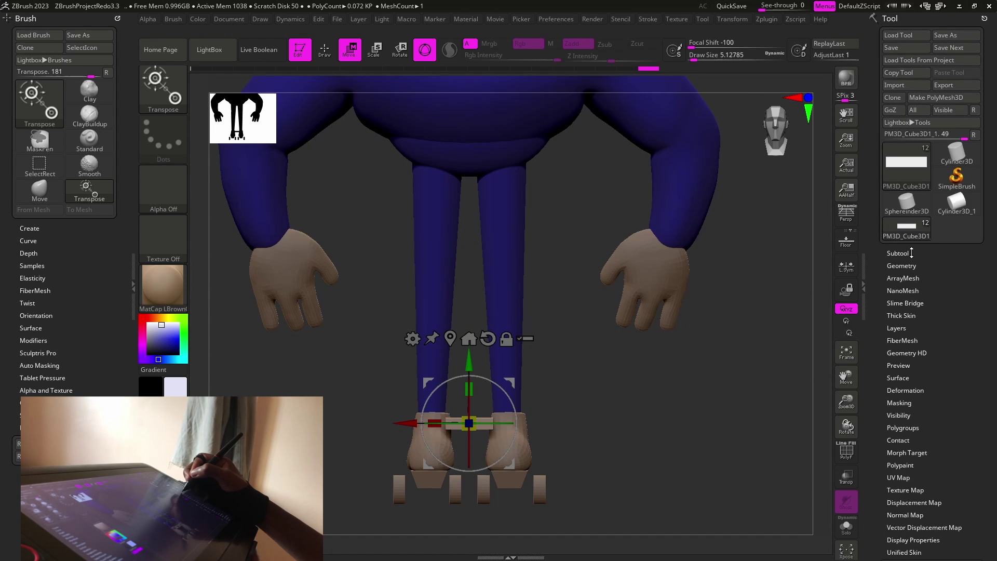
left_click(910, 252)
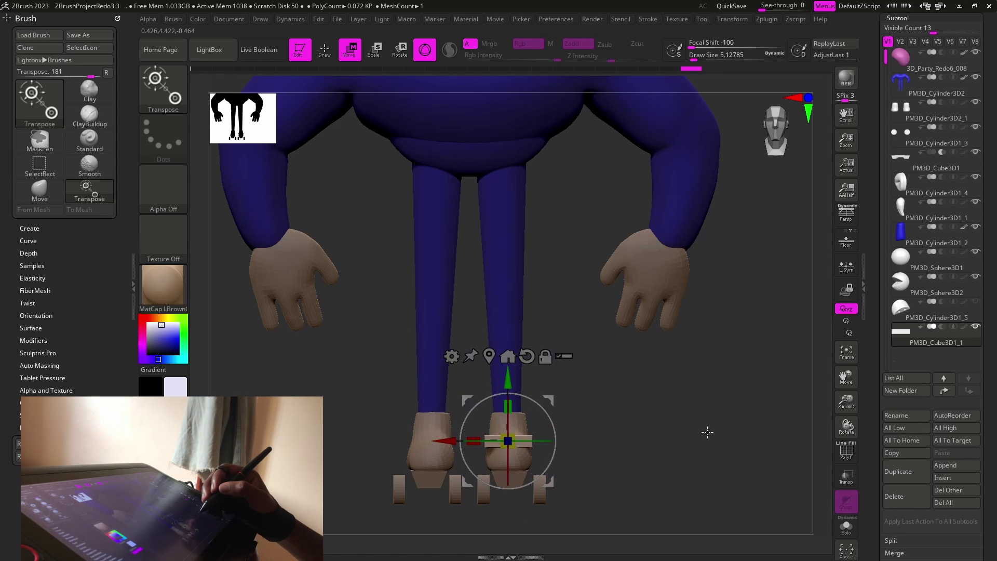
Shape the cube into a thin slab at the boot ankle with the Move brush and gizmo.
left_click_drag(706, 431, 629, 414)
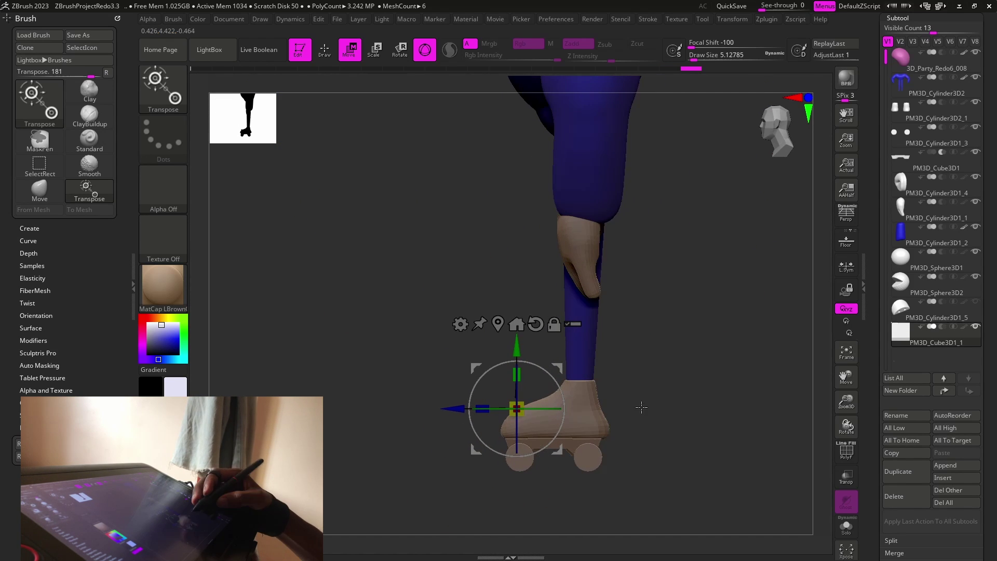
right_click_drag(660, 390, 667, 473)
key("q")
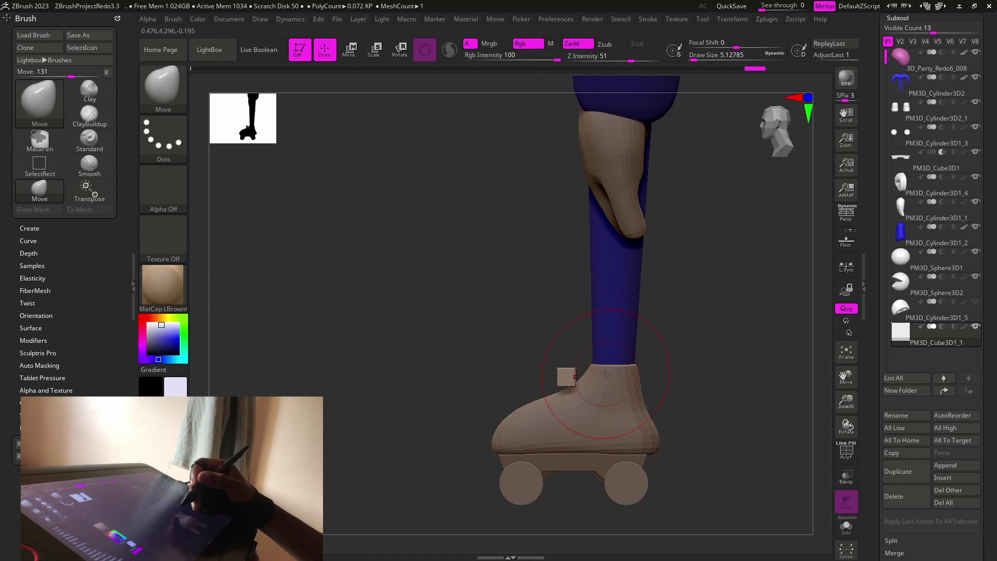
mouse_move(747, 405)
left_mouse_down()
mouse_move(684, 388)
mouse_move(720, 382)
mouse_move(719, 363)
mouse_move(593, 372)
mouse_move(666, 319)
mouse_move(670, 369)
left_mouse_up()
key("w")
key("d")
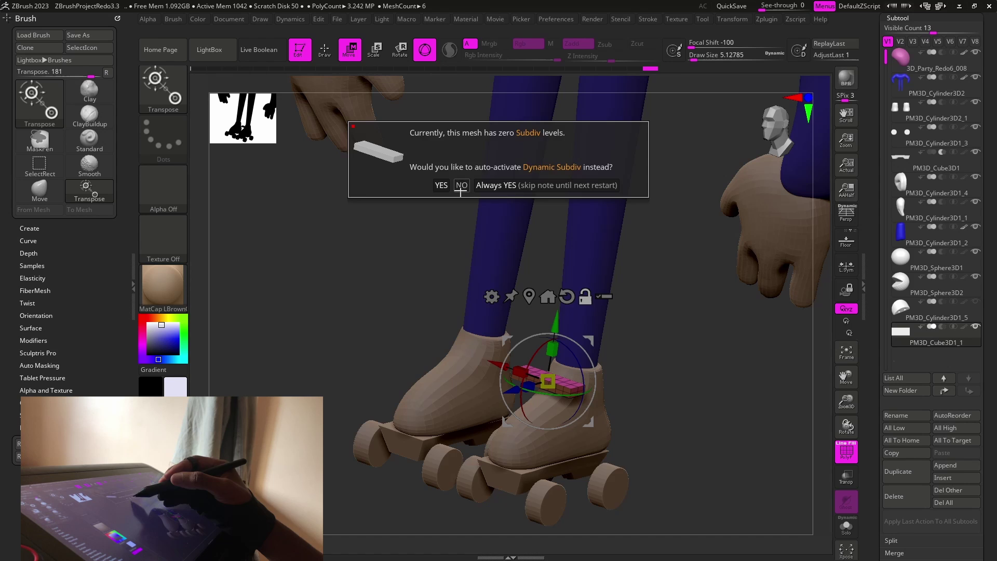
Decline Dynamic Subdiv and curve the strip around the boot top with the Move brush.
left_click(460, 185)
key("d")
mouse_move(652, 403)
left_mouse_down()
mouse_move(645, 414)
mouse_move(680, 371)
left_mouse_up()
key("q")
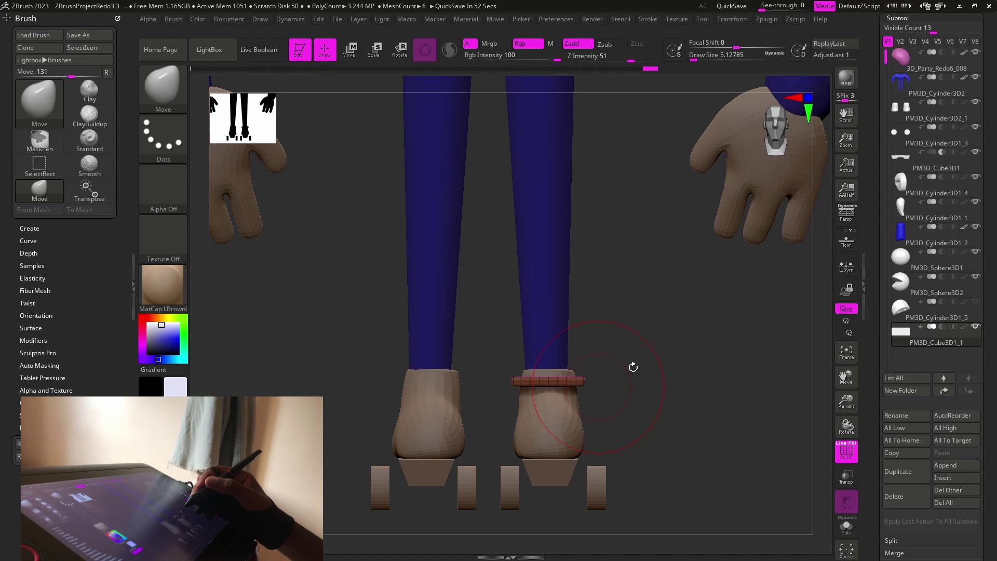
left_click_drag(647, 378, 647, 399)
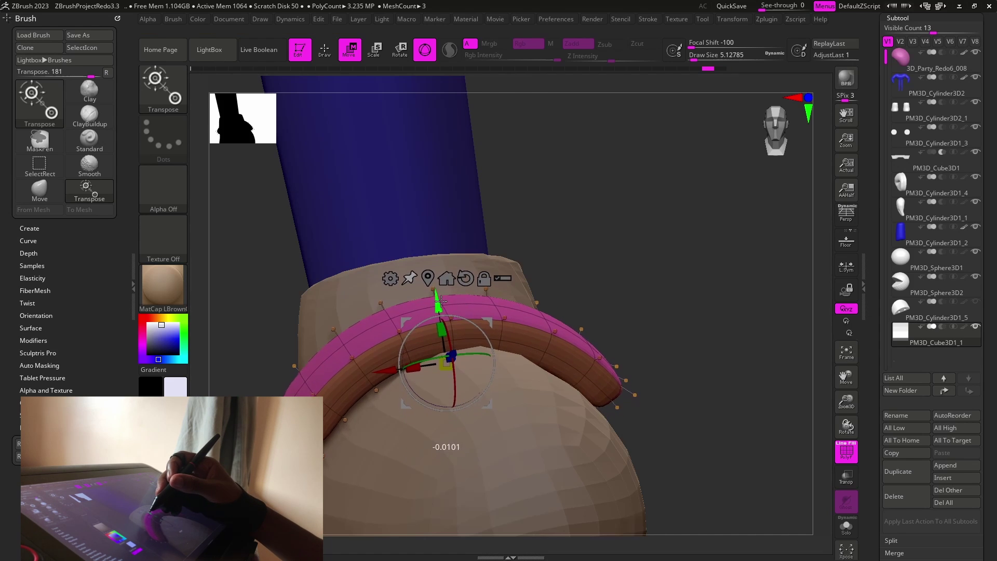
Put the gizmo deformer cage around the strap and inspect it from several angles.
left_click_drag(655, 301, 437, 274)
left_click(399, 293)
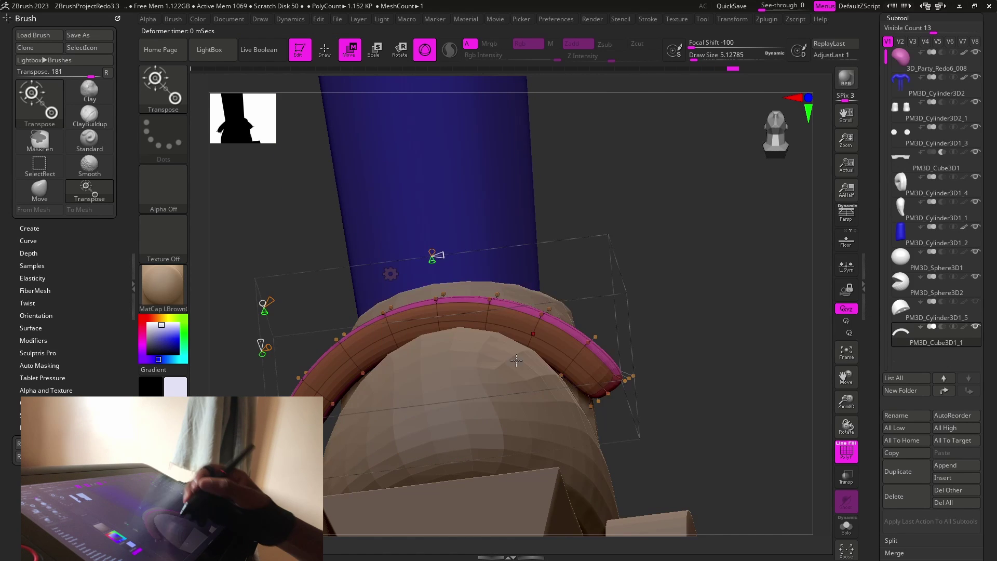
left_click_drag(479, 268, 657, 270)
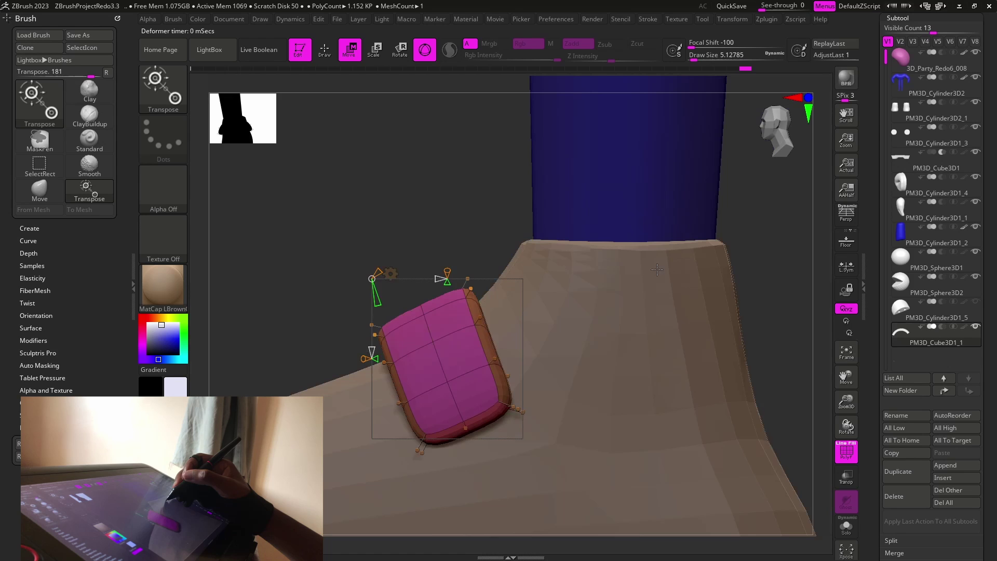
left_click_drag(456, 268, 652, 305)
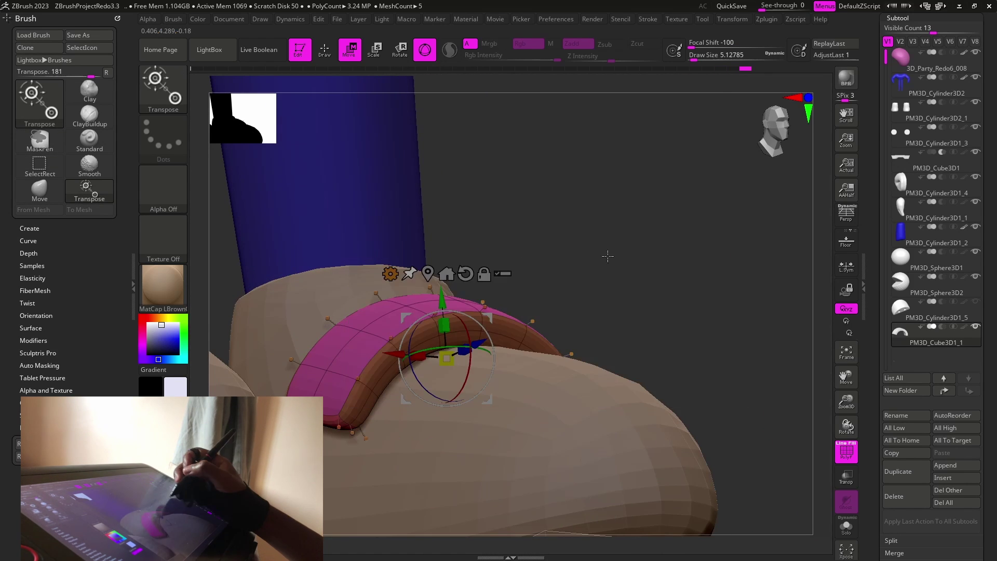
mouse_move(391, 273)
left_mouse_down()
mouse_move(440, 297)
mouse_move(589, 413)
mouse_move(555, 345)
left_mouse_up()
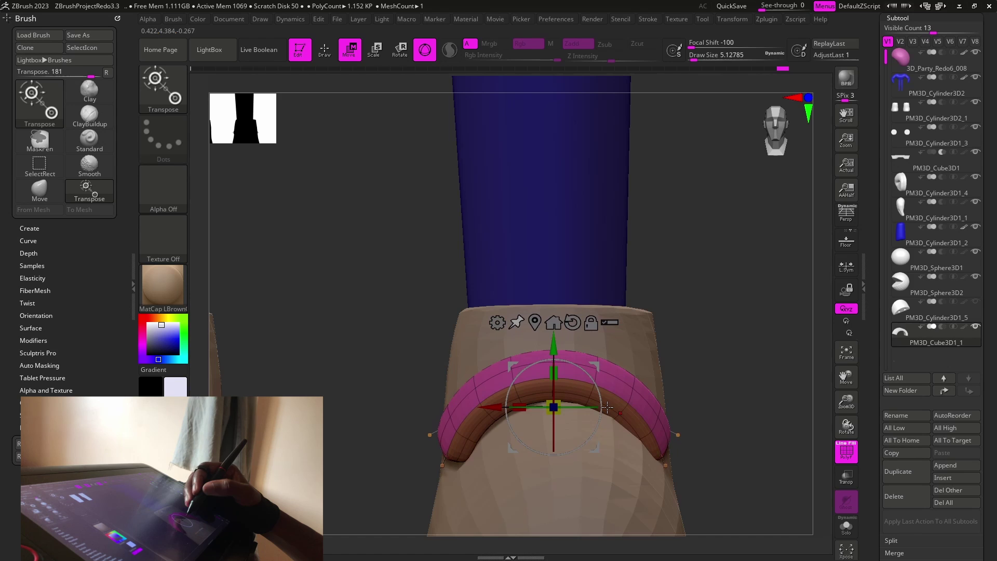
mouse_move(678, 357)
left_mouse_down()
mouse_move(568, 353)
mouse_move(556, 411)
left_mouse_up()
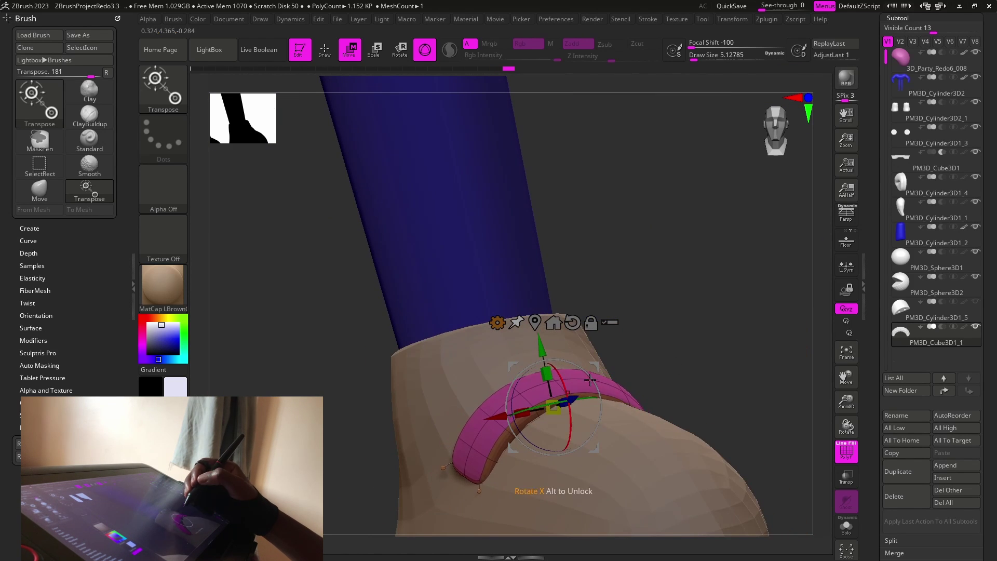
left_click_drag(591, 380, 587, 367)
Apply a Bend Arc deformer to curve the strap along the boot, then accept it.
left_click(497, 321)
left_click(501, 352)
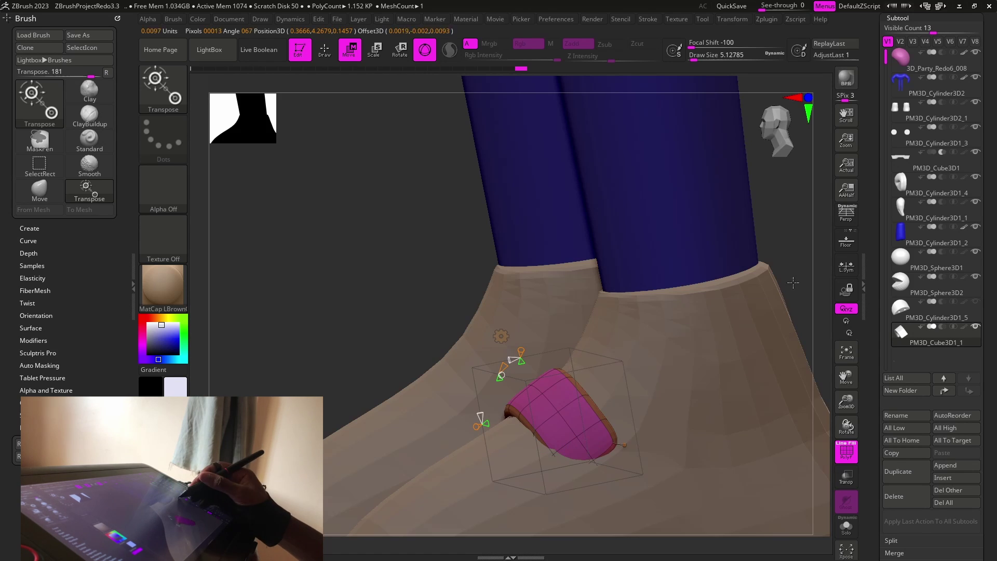
left_click_drag(374, 234, 374, 195)
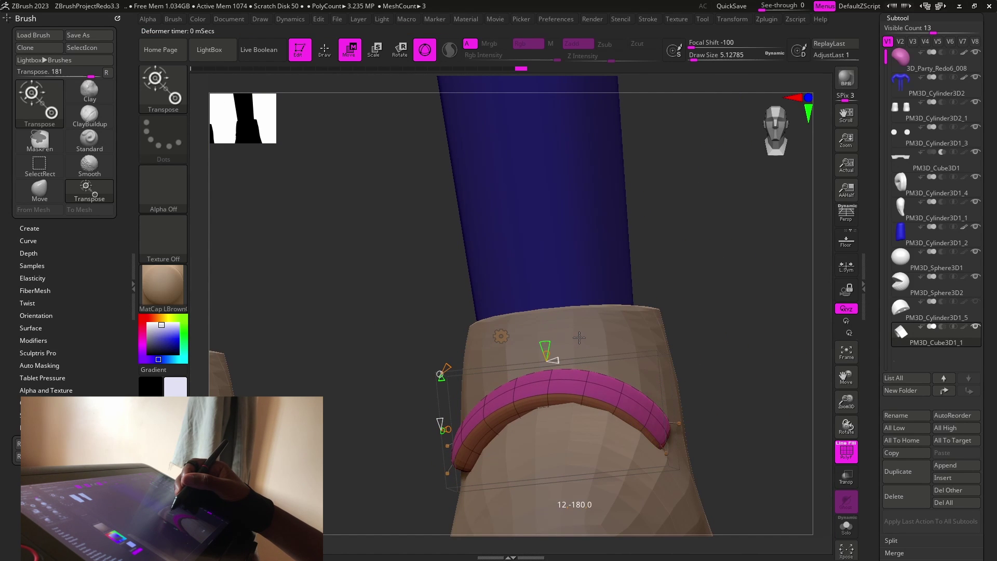
left_click_drag(581, 340, 681, 428)
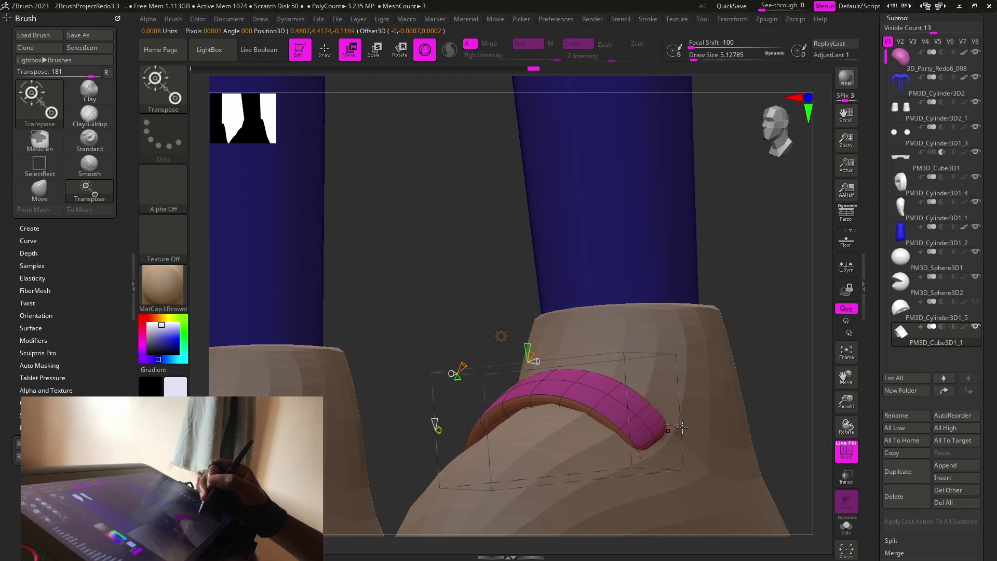
left_click(500, 336)
left_click(573, 333)
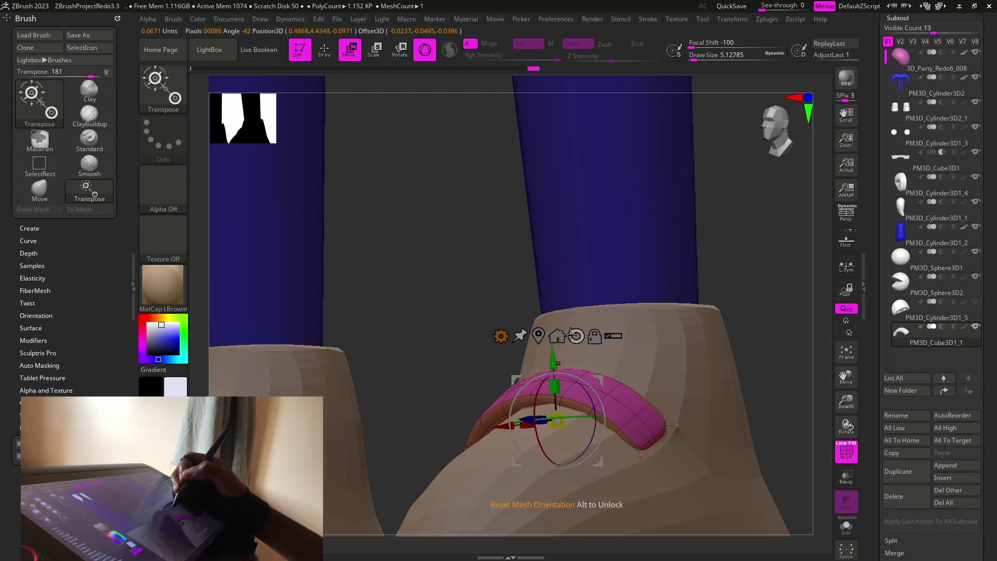
left_click_drag(487, 276, 732, 365)
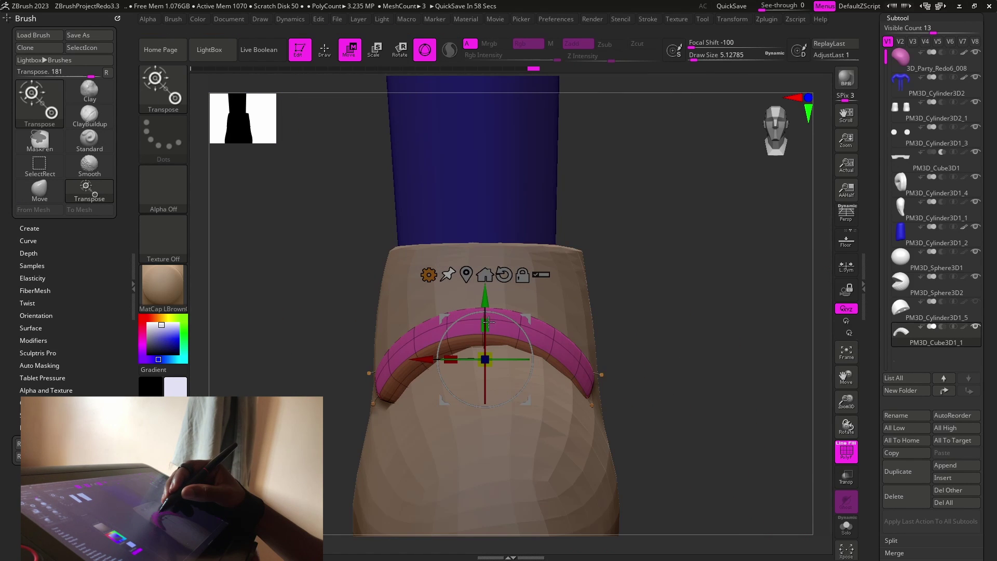
key("q")
Reselect the pink pad with the gizmo and Ctrl-drag out a first duplicate beside it.
left_click_drag(668, 376, 502, 275)
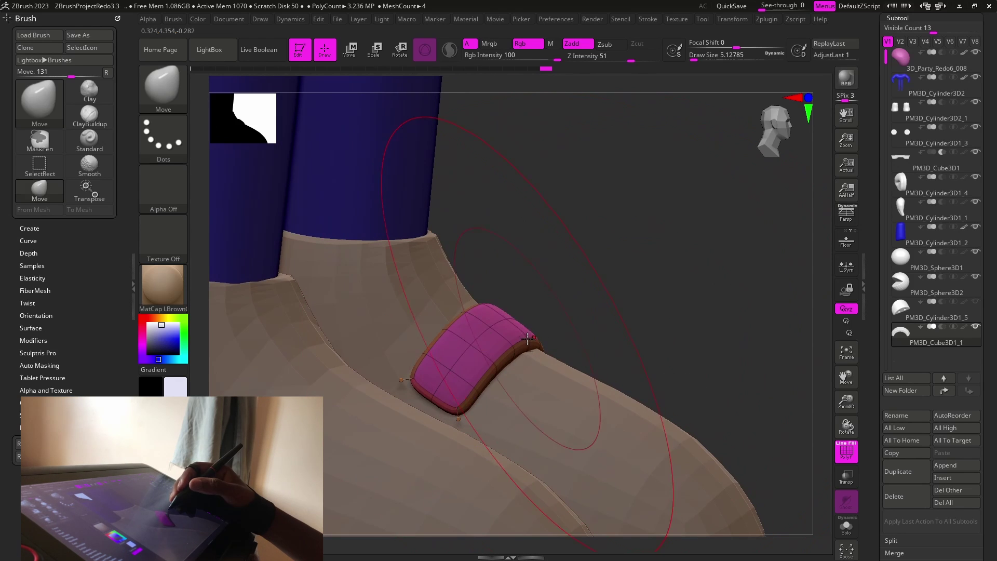
key("w")
key("space")
left_click(628, 315, "alt")
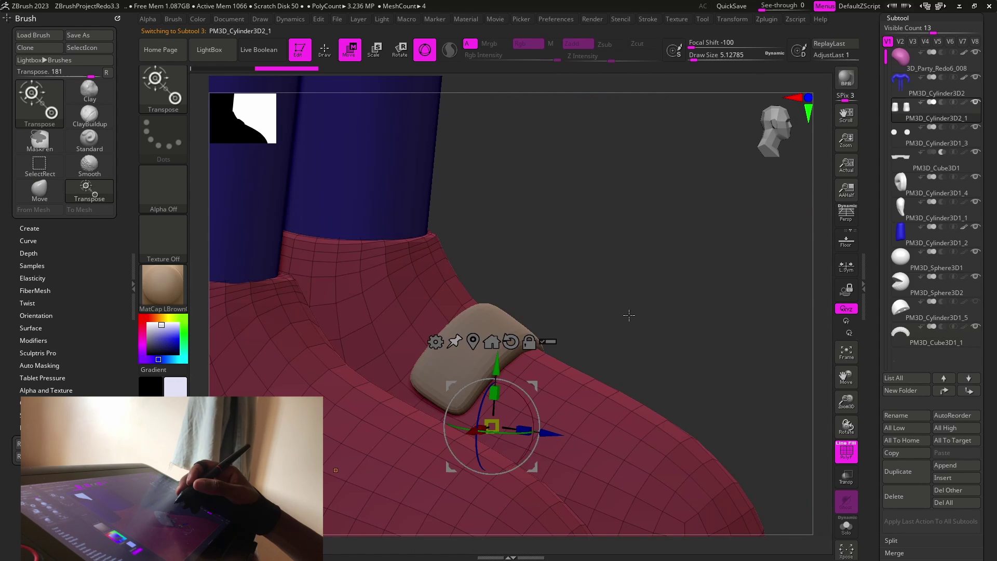
left_click(475, 366, "alt")
left_click_drag(538, 398, 611, 410, "ctrl")
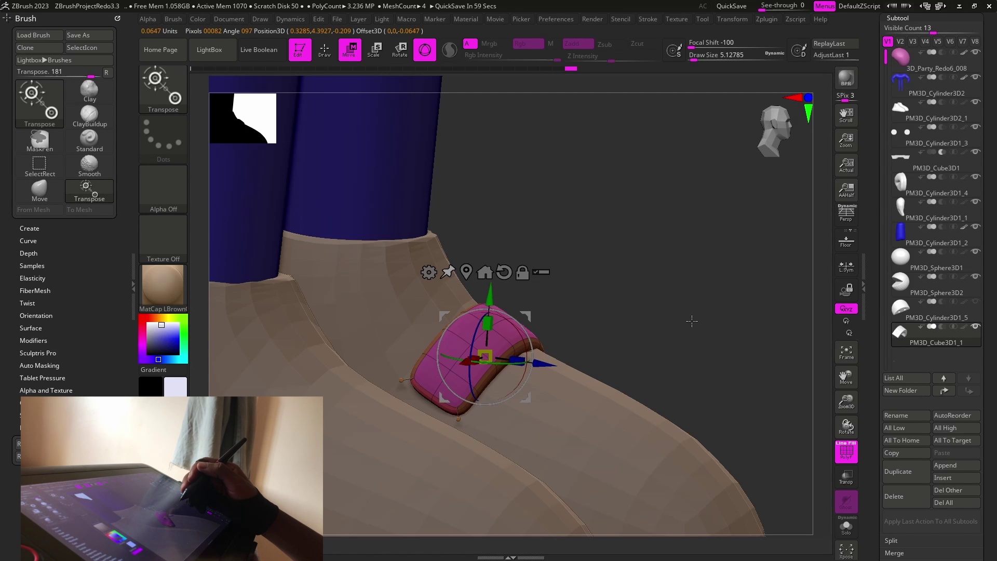
Duplicate the pad again into a row of three and stretch them into wide bands along X.
left_click_drag(694, 321, 488, 291)
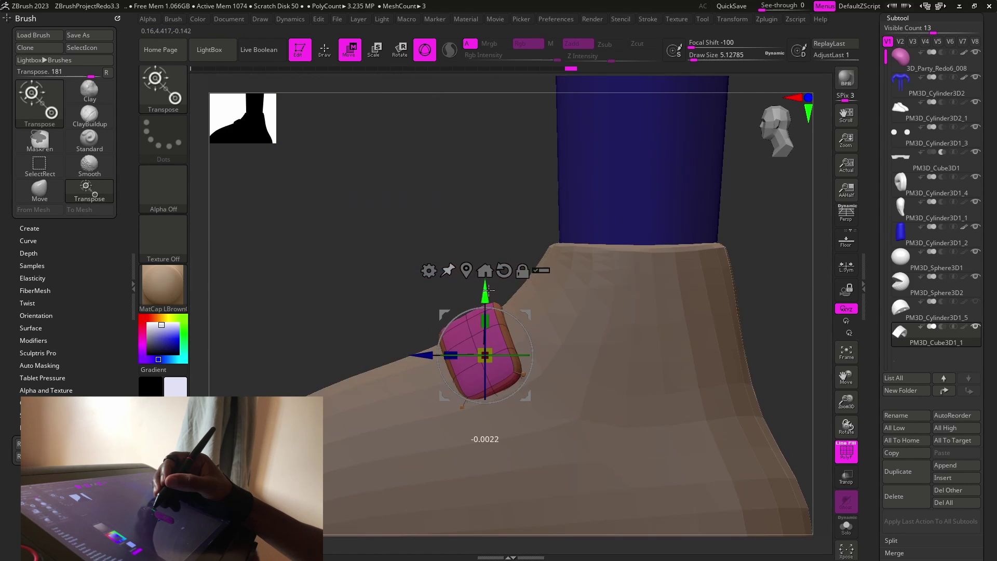
left_click_drag(485, 356, 424, 379, "ctrl")
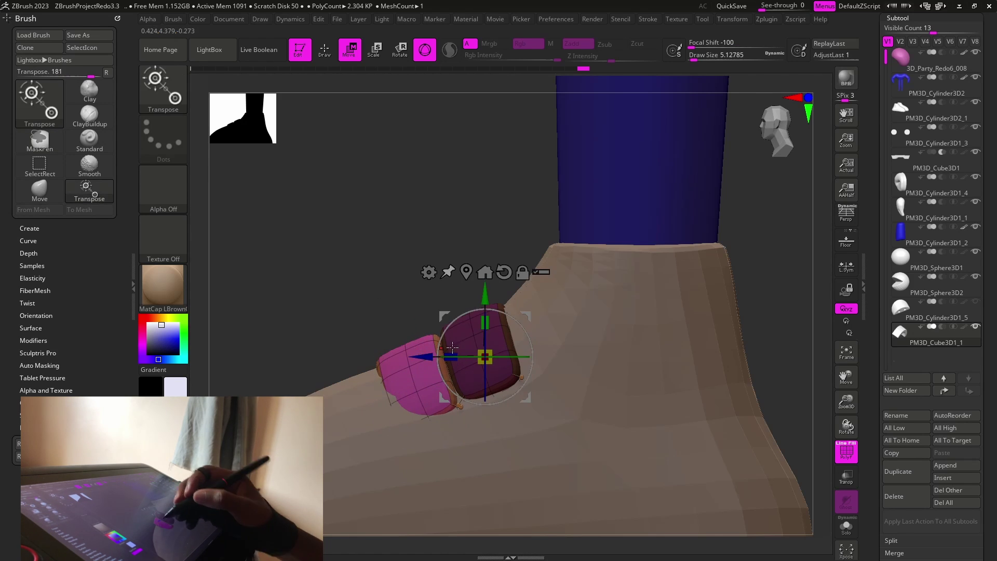
left_click_drag(479, 345, 335, 410, "ctrl")
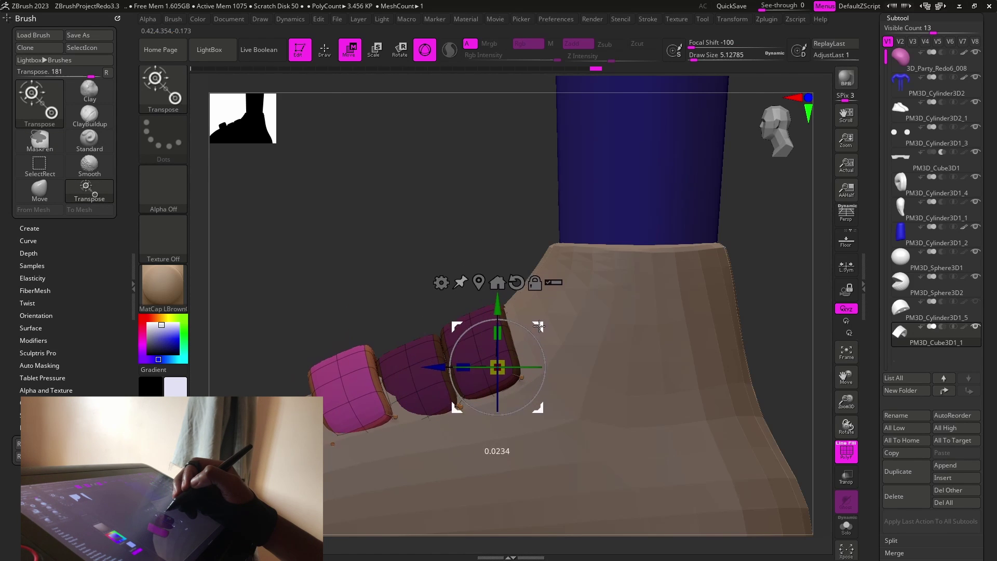
left_click_drag(524, 289, 468, 312)
left_click_drag(452, 357, 440, 353)
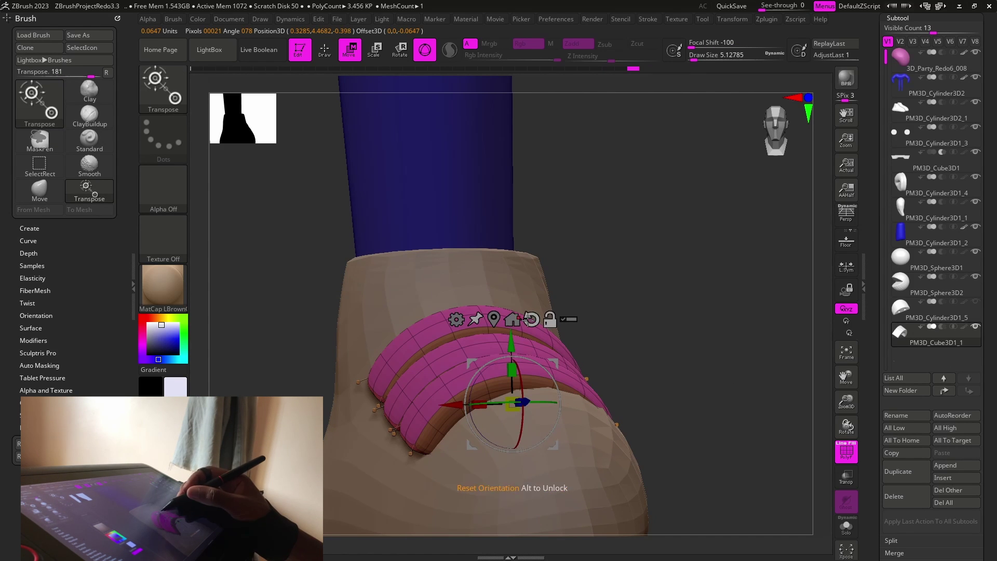
Resize the bands to fit the boot and run Auto Groups to give each pad its own polygroup.
left_click_drag(440, 382, 445, 383)
right_click_drag(444, 381, 471, 382)
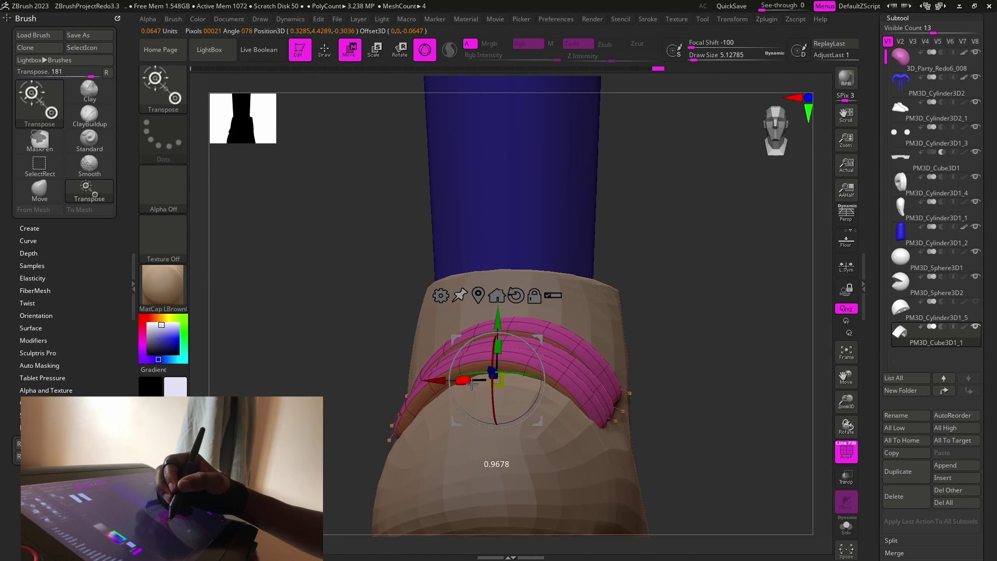
mouse_move(667, 383)
left_mouse_down()
mouse_move(657, 367)
mouse_move(686, 373)
mouse_move(653, 387)
left_mouse_up()
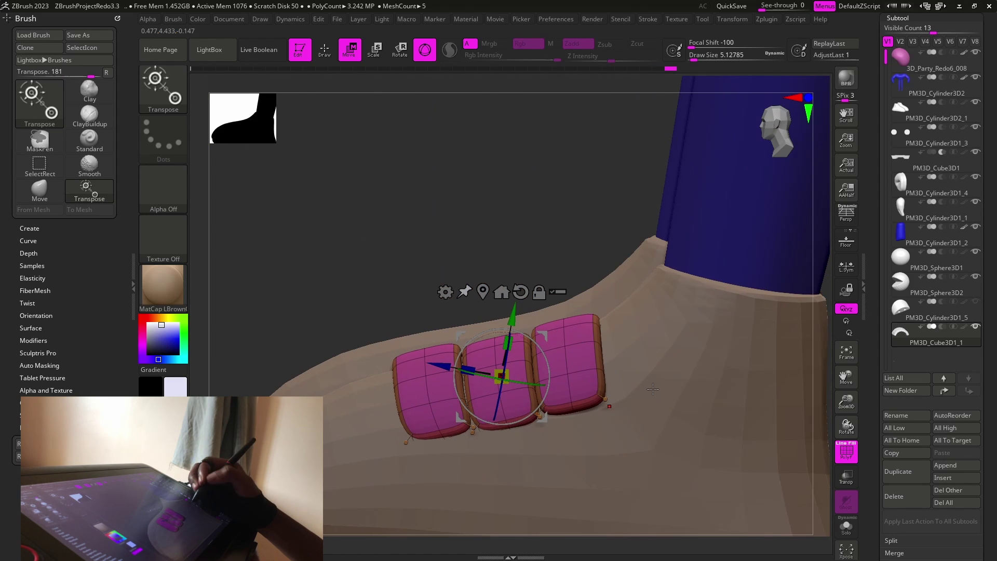
scroll(935, 311, "down", 10)
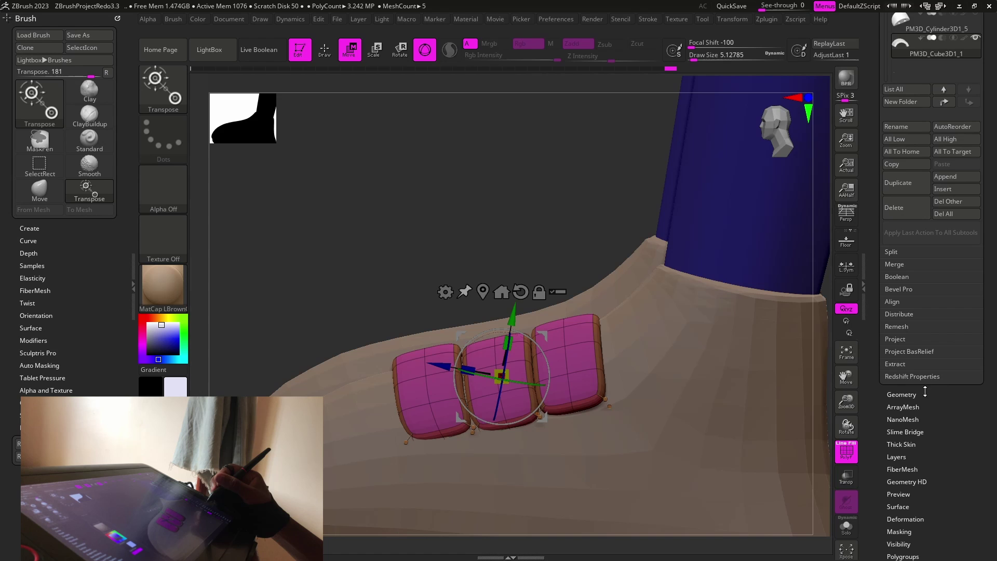
left_click(903, 170)
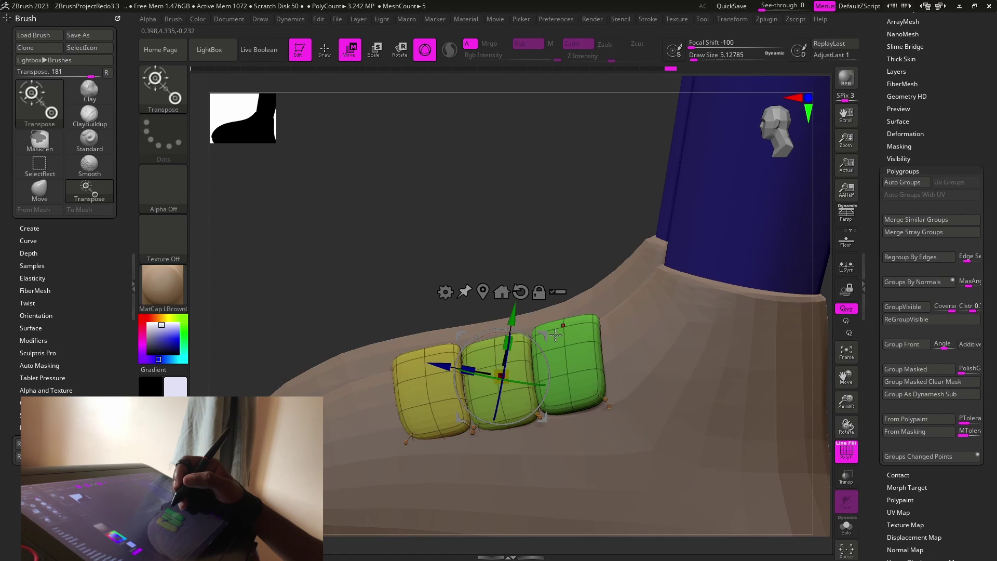
Select the Move Topological brush with the B-M-T shortcut.
key("b")
key("m")
key("t")
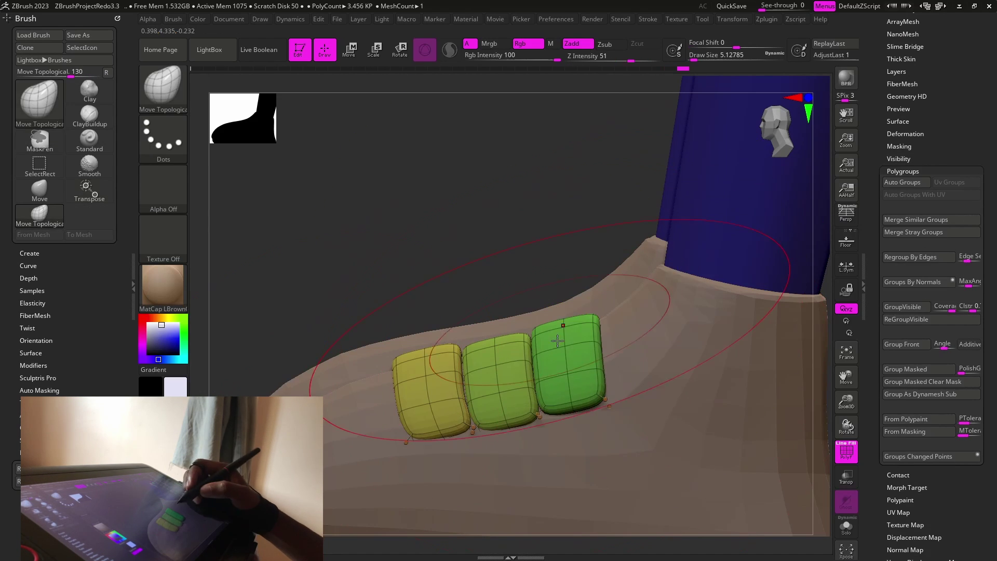